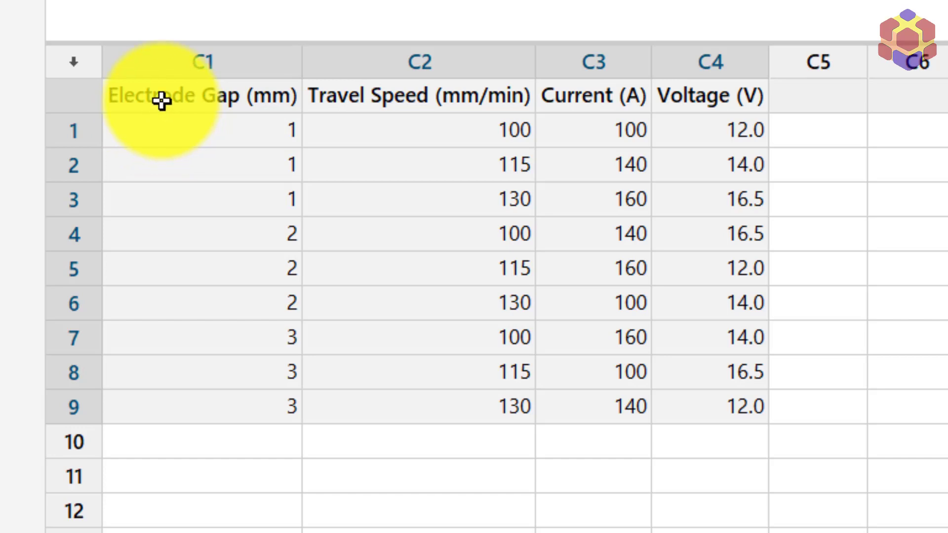
- Examine the Taguchi design table in columns C1 to C4, including its factor headings and the first run
key("ctrl+a")
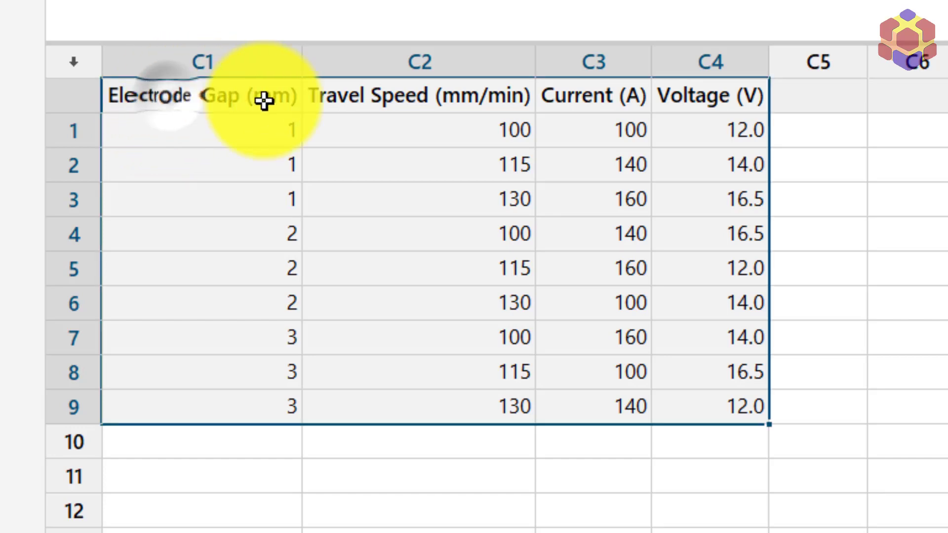
left_click(325, 113)
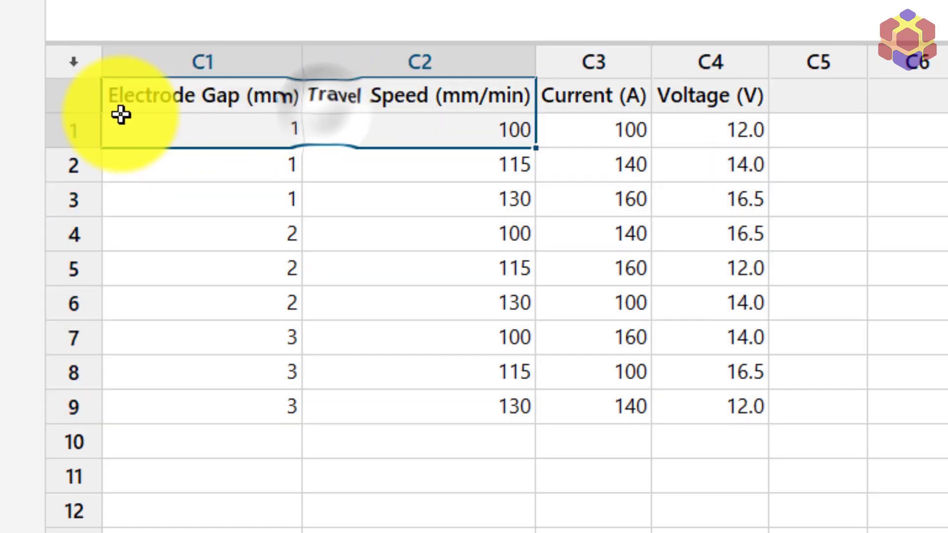
left_click(76, 102)
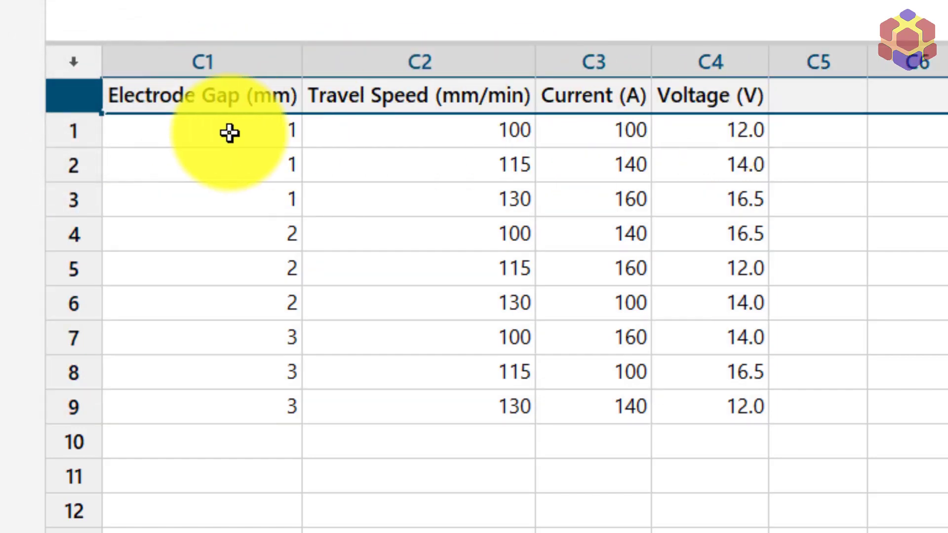
left_click(76, 135)
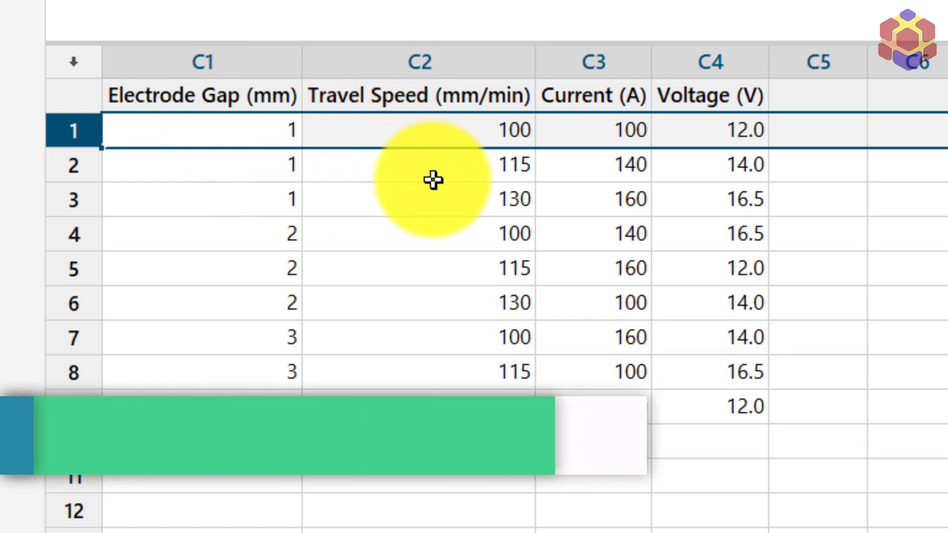
- Open the Electrode Gap (mm) and Travel Speed (mm/min) column headings for editing and leave them without making changes
left_click(224, 107)
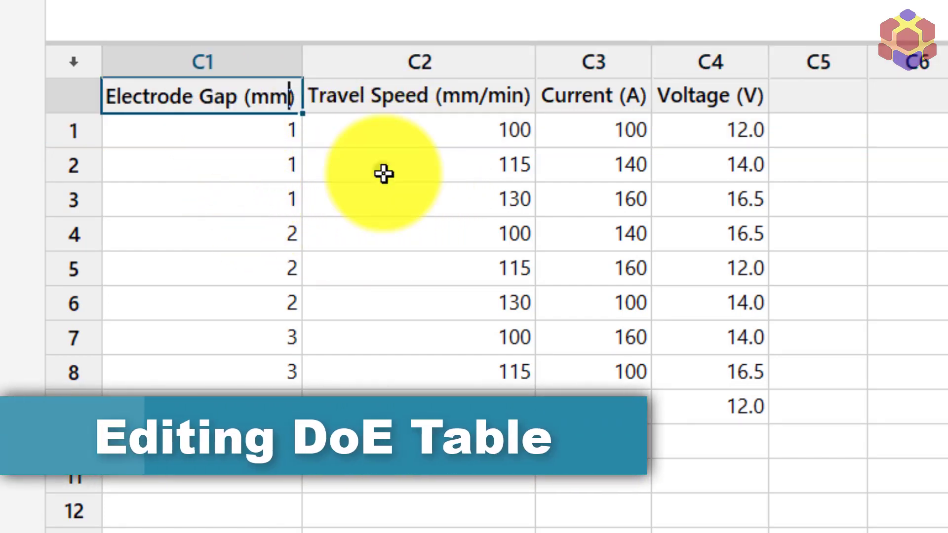
left_click(385, 167)
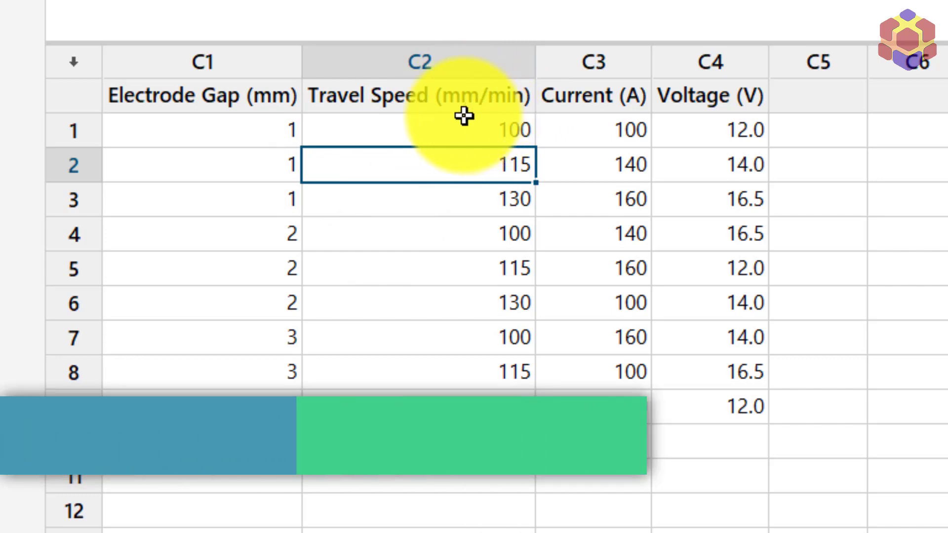
left_click(364, 99)
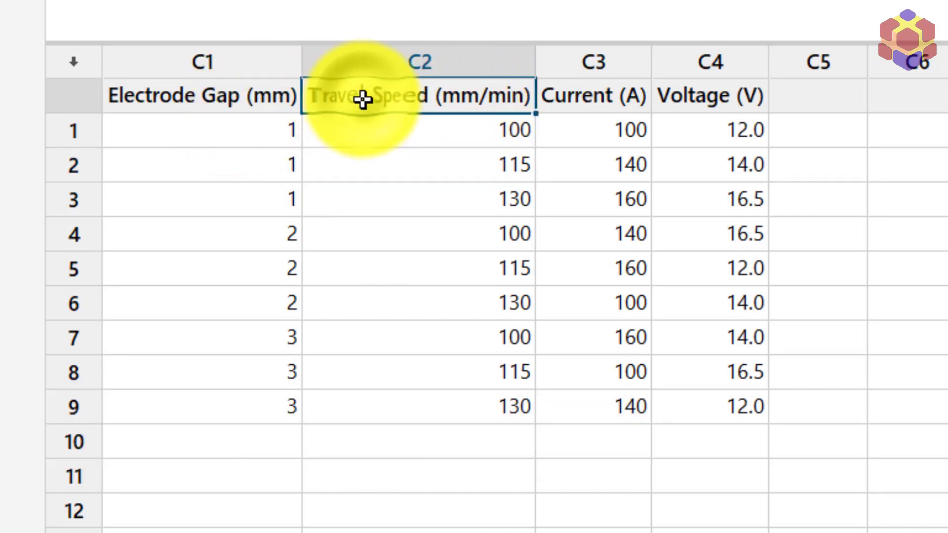
left_click(363, 99)
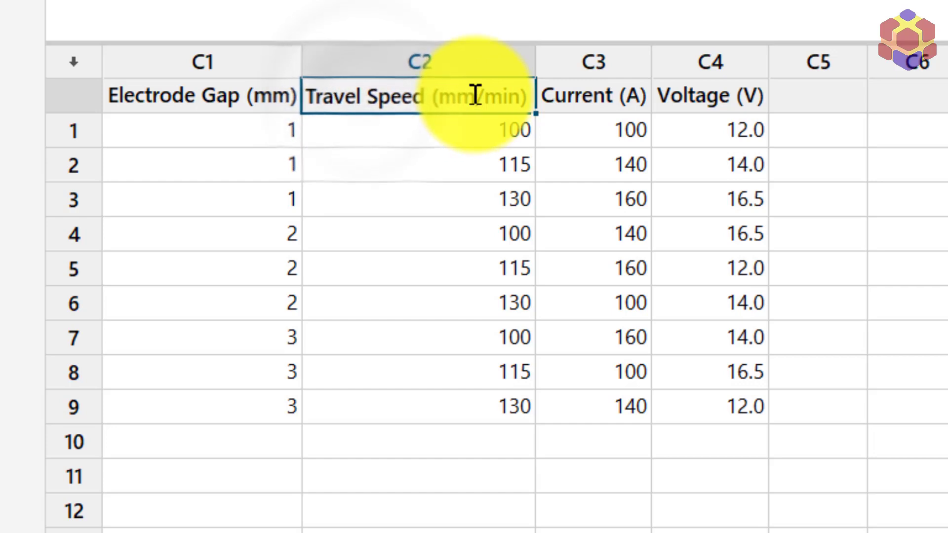
left_click(433, 164)
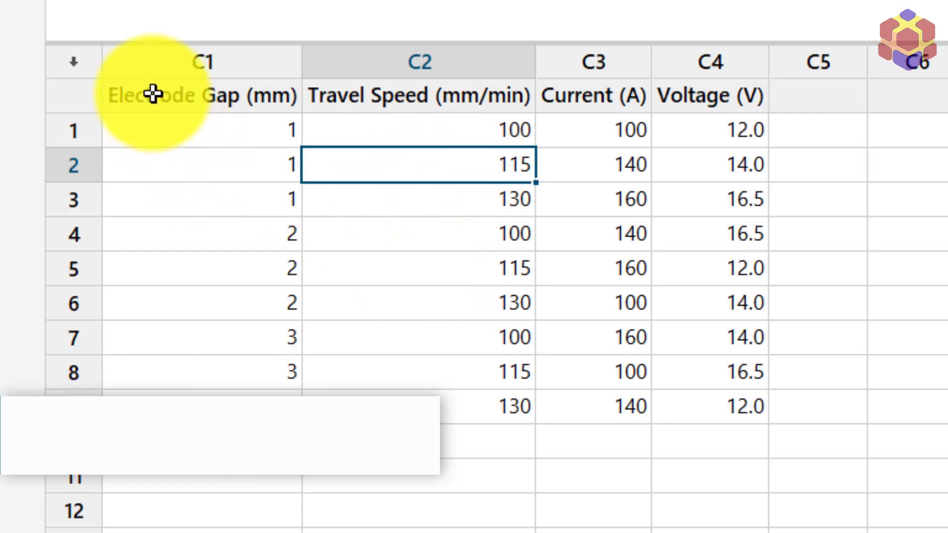
- Examine the full nine-run design table, highlighting the factor combinations in rows 1 and 2
left_click_drag(153, 94, 728, 404)
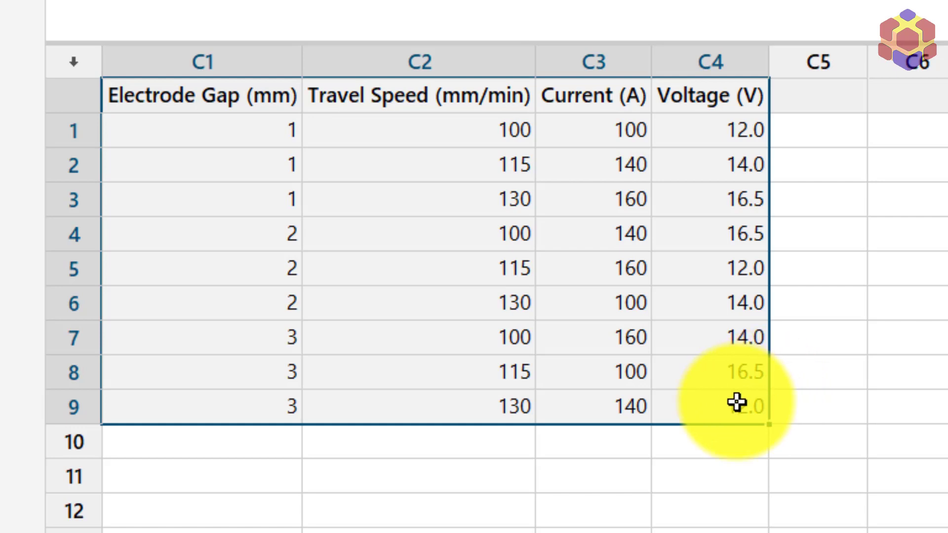
left_click(69, 135)
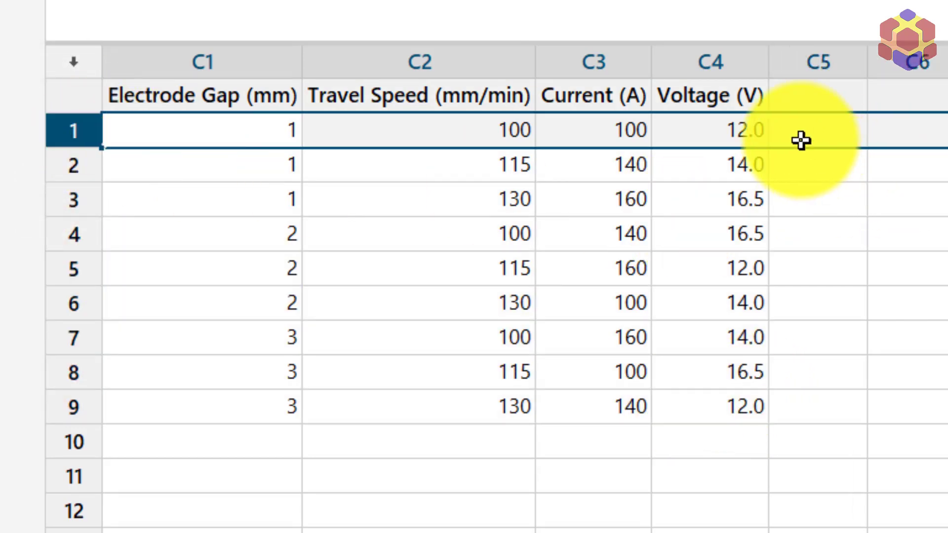
left_click(73, 167)
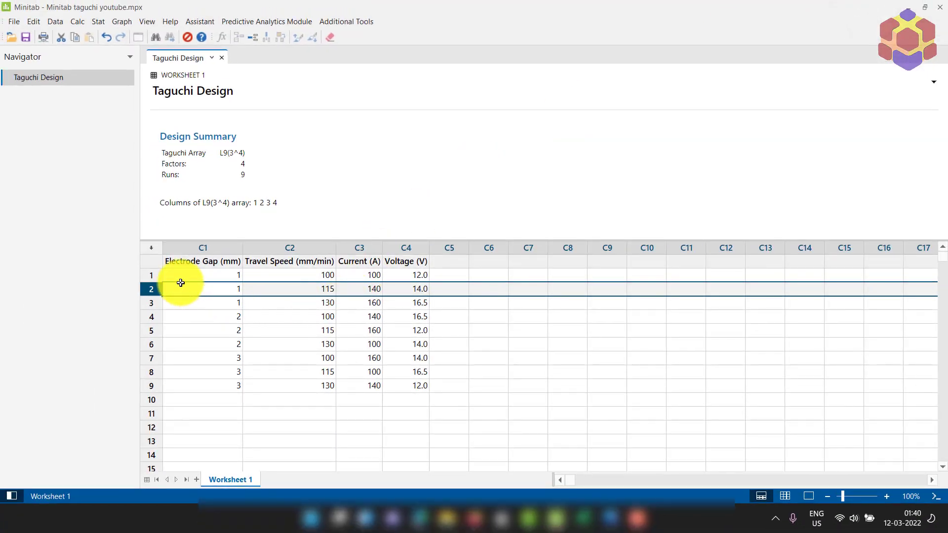
- Select the four factor columns with their headings for runs 1 to 9, and switch to the Excel workbook
left_click(175, 279)
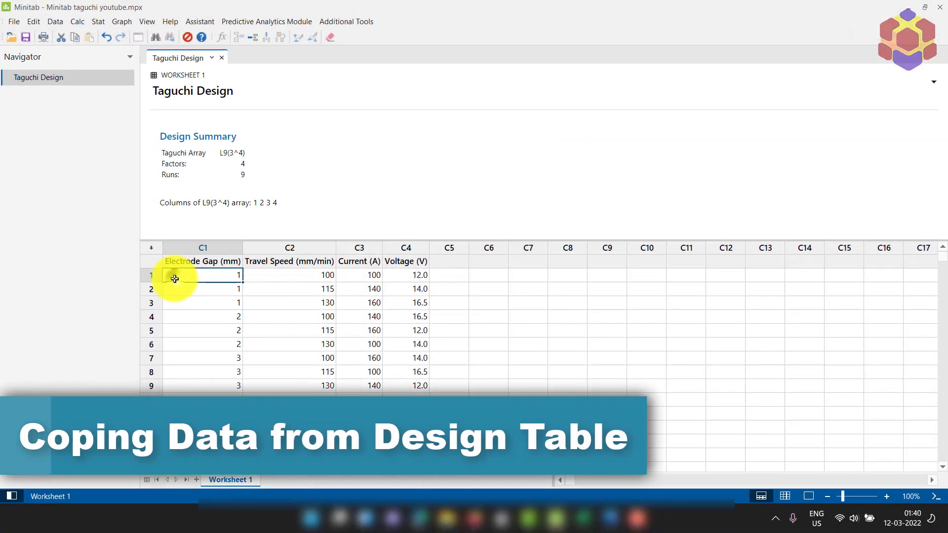
left_click_drag(181, 263, 406, 382)
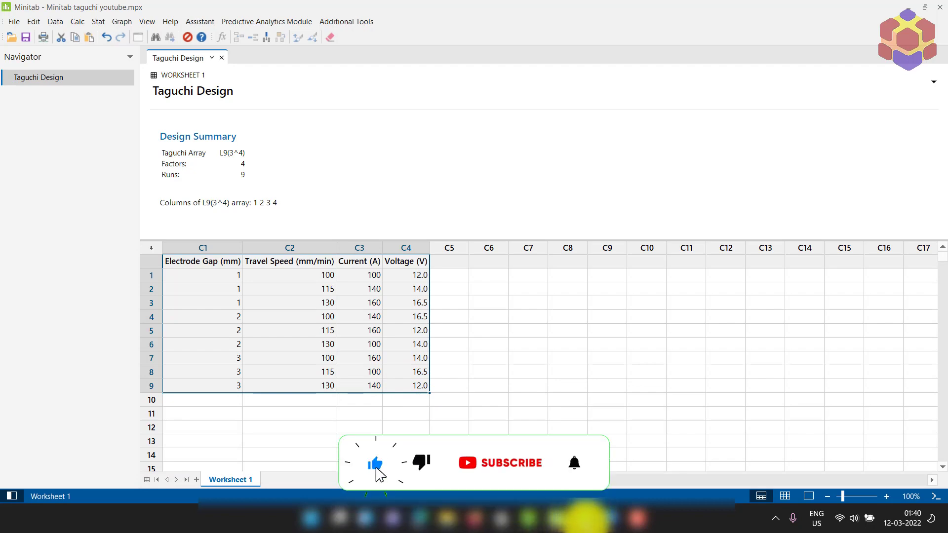
left_click(584, 518)
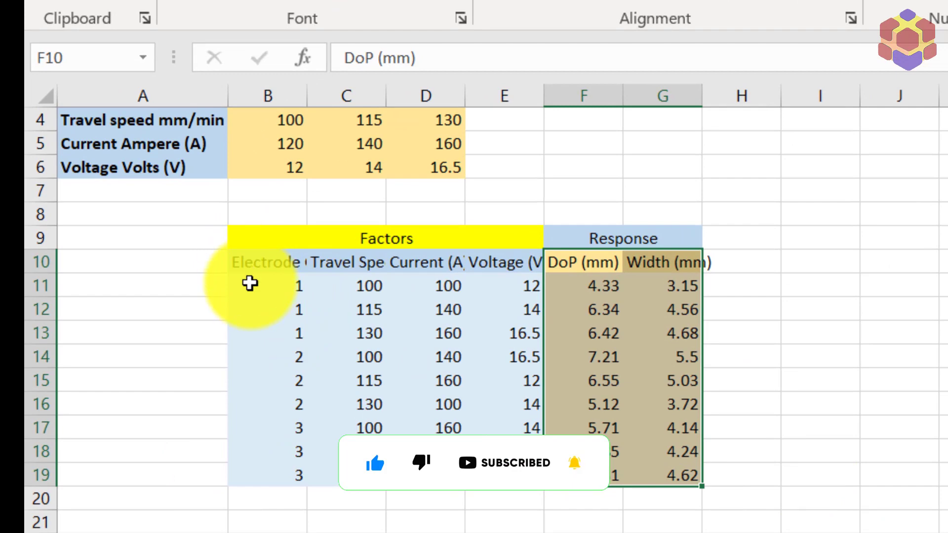
- Examine the Factors block in columns B to E, from the headings in row 10 down to row 19
left_click_drag(247, 264, 541, 503)
left_click(649, 532)
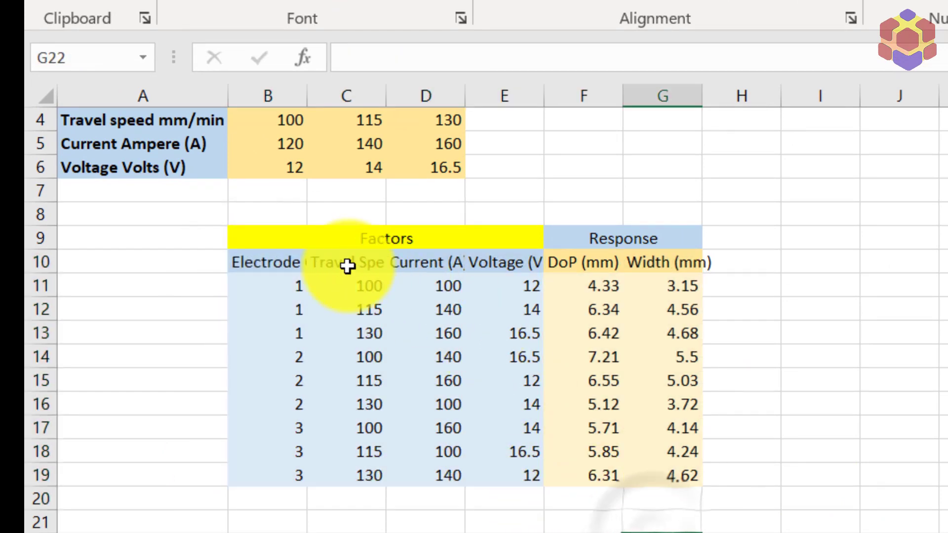
left_click_drag(245, 263, 518, 486)
left_click(504, 516)
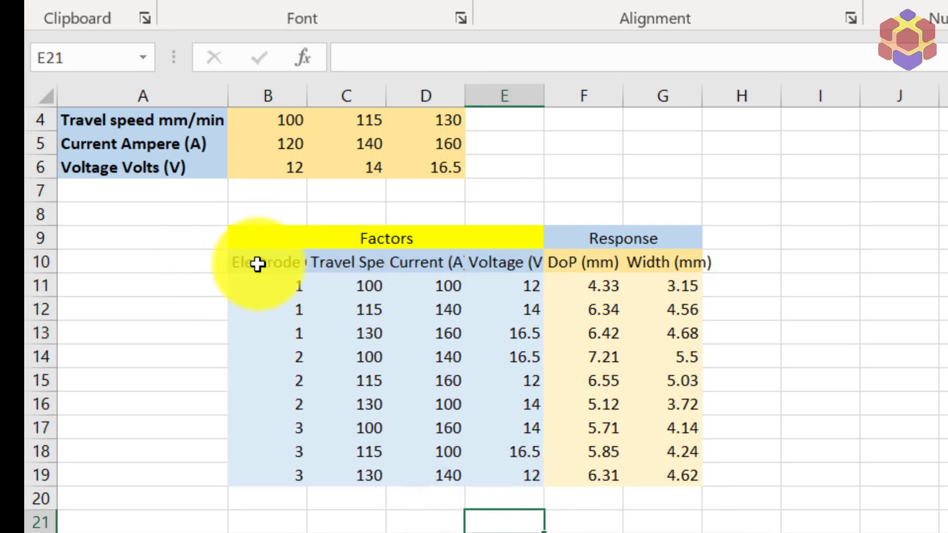
left_click_drag(257, 262, 502, 284)
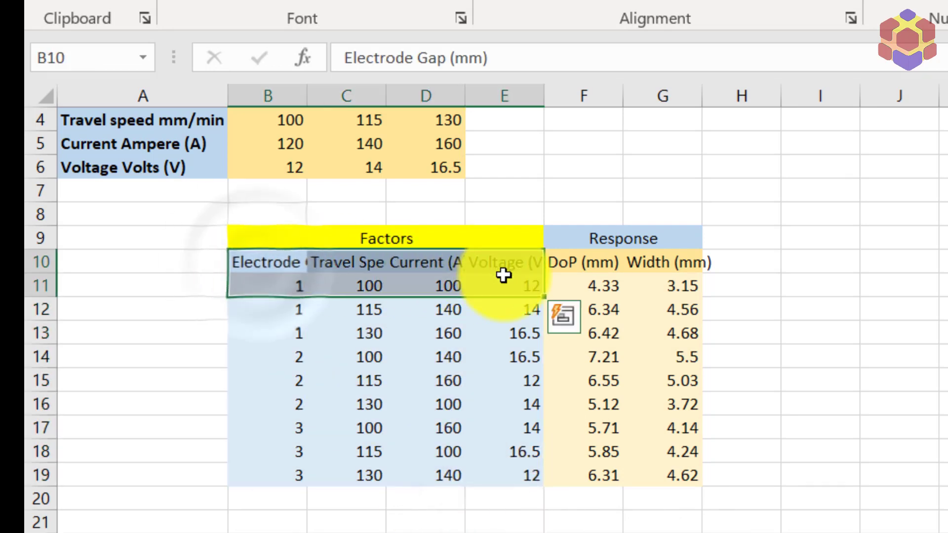
- Make the four factor headings in B10:E10 bold
double_click(252, 265)
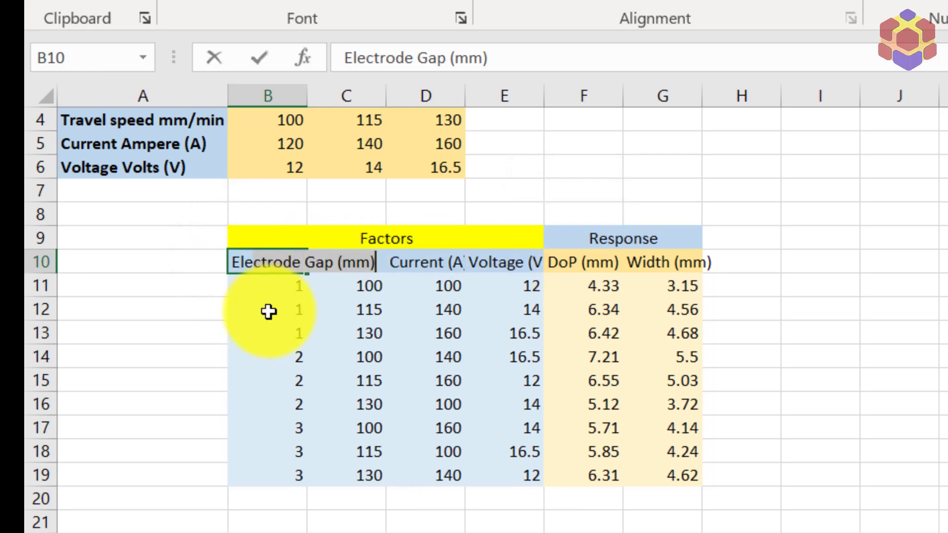
left_click(269, 332)
left_click_drag(263, 262, 508, 263)
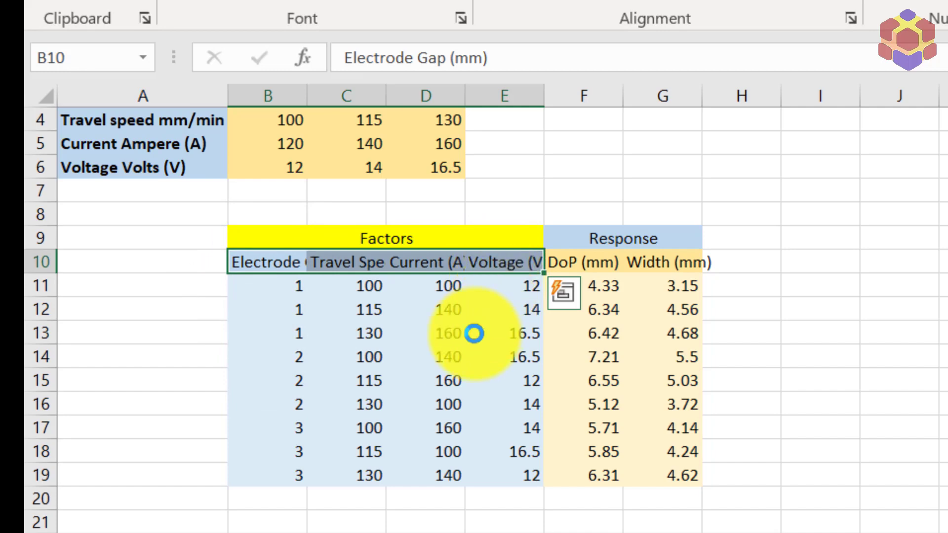
key("ctrl+b")
left_click(435, 531)
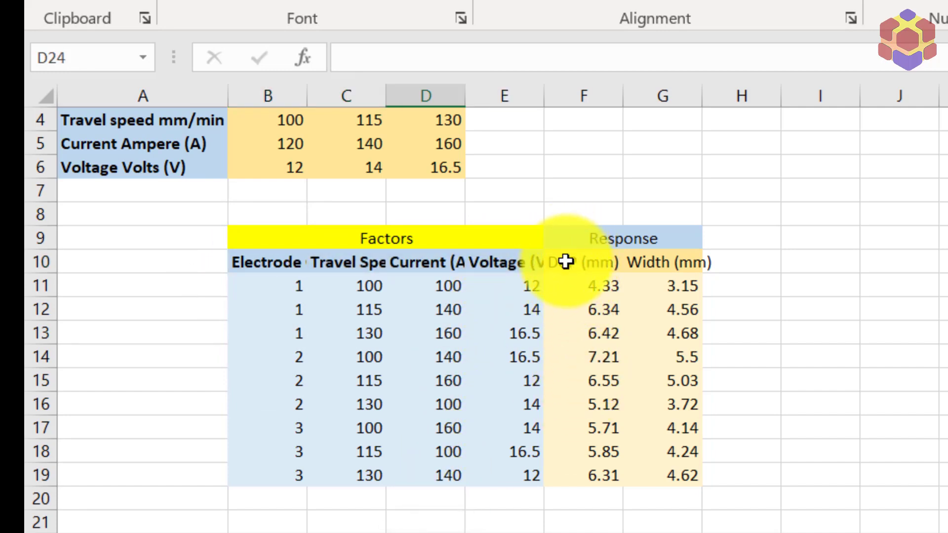
- Make the response headings DoP (mm) and Width (mm) in F10:G10 bold
left_click_drag(567, 262, 692, 475)
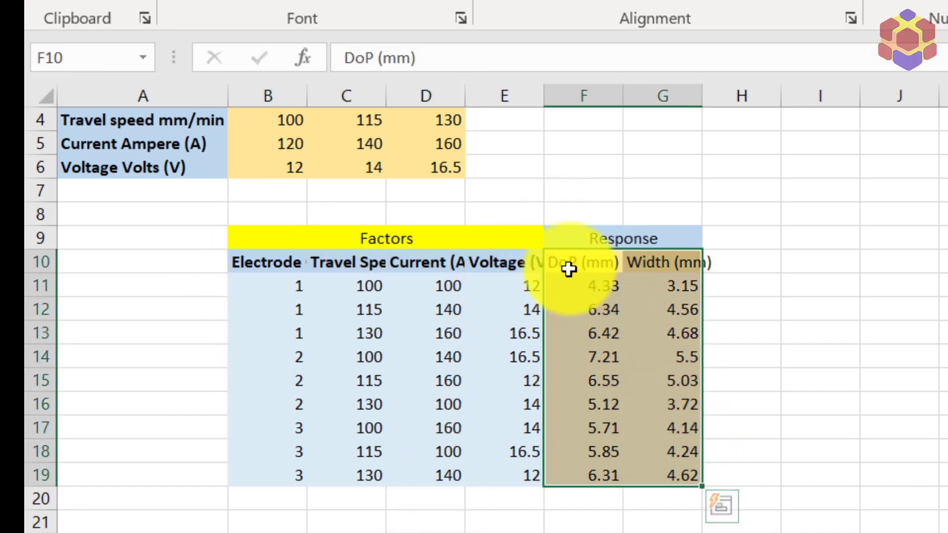
left_click(585, 262)
left_click_drag(586, 262, 648, 264)
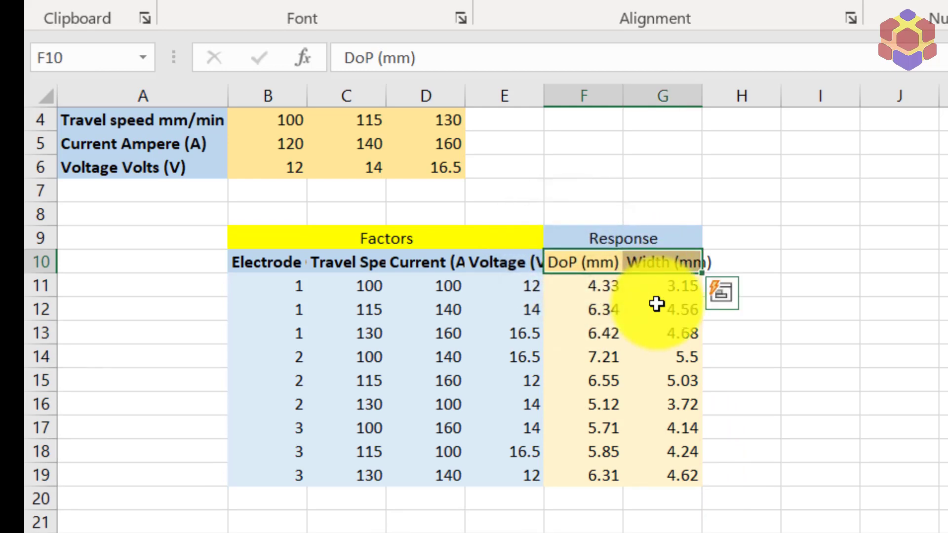
key("ctrl+b")
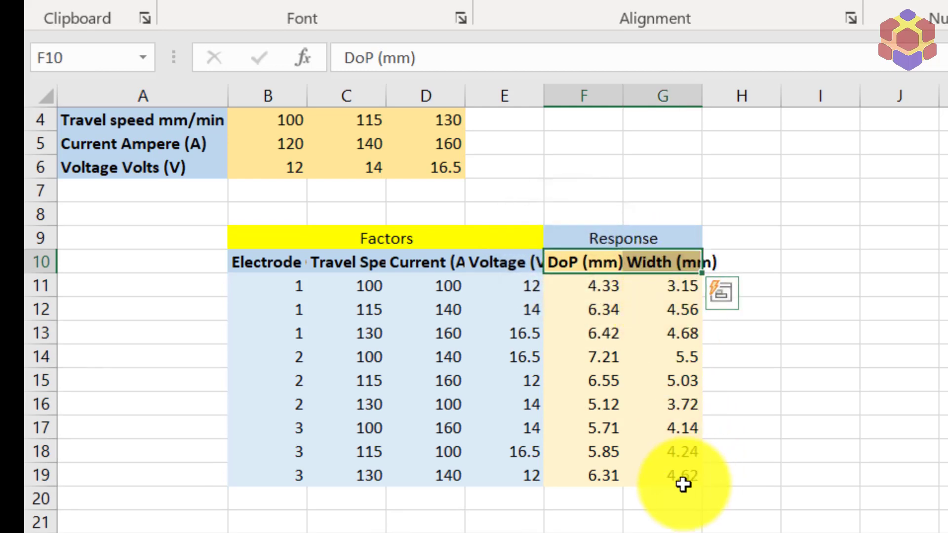
left_click(610, 532)
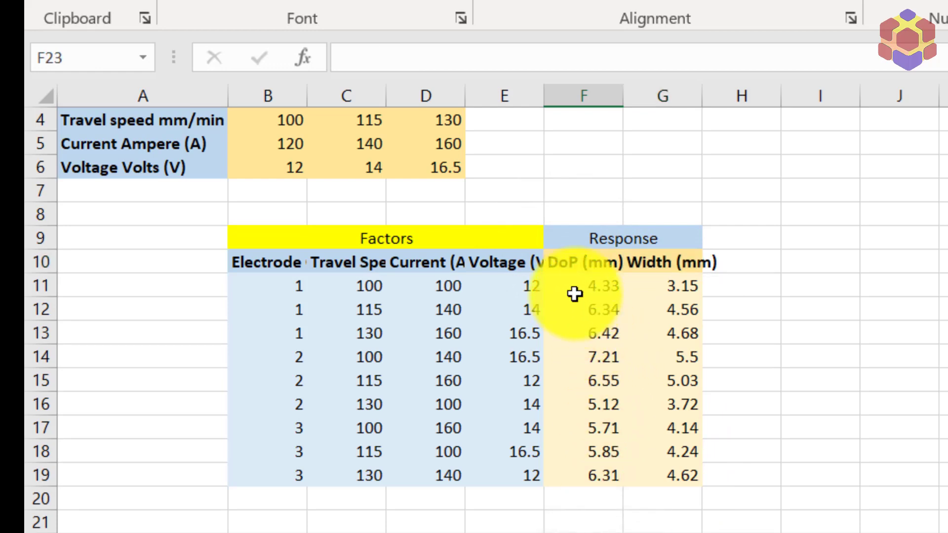
- Examine the DoP and Width response values in F11:G19 together with the experimental runs in rows 11 and 12
left_click_drag(582, 278, 656, 468)
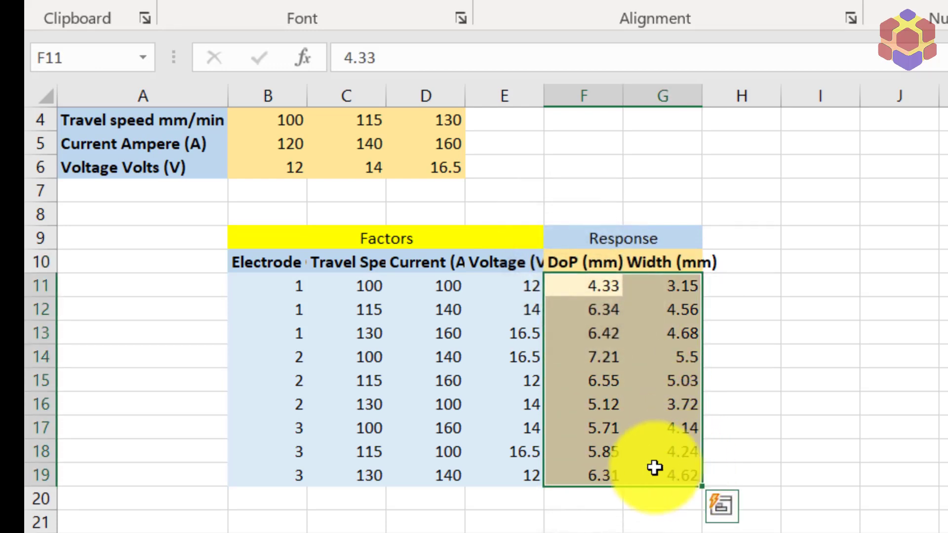
left_click(637, 514)
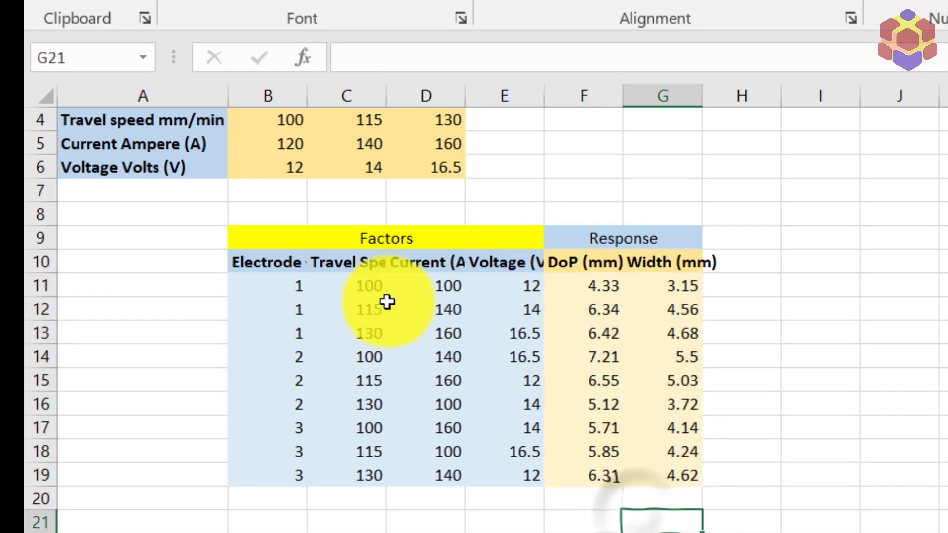
left_click(42, 287)
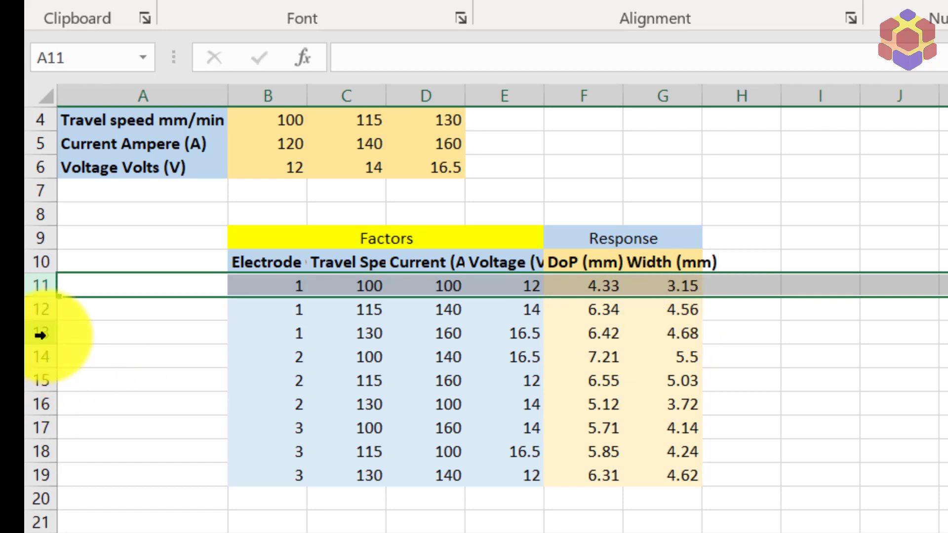
left_click(36, 307)
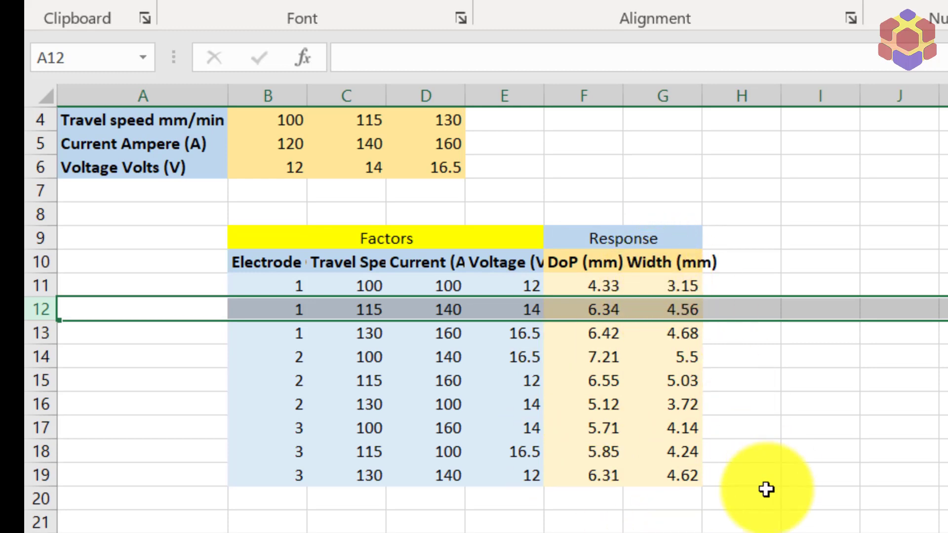
left_click(760, 473)
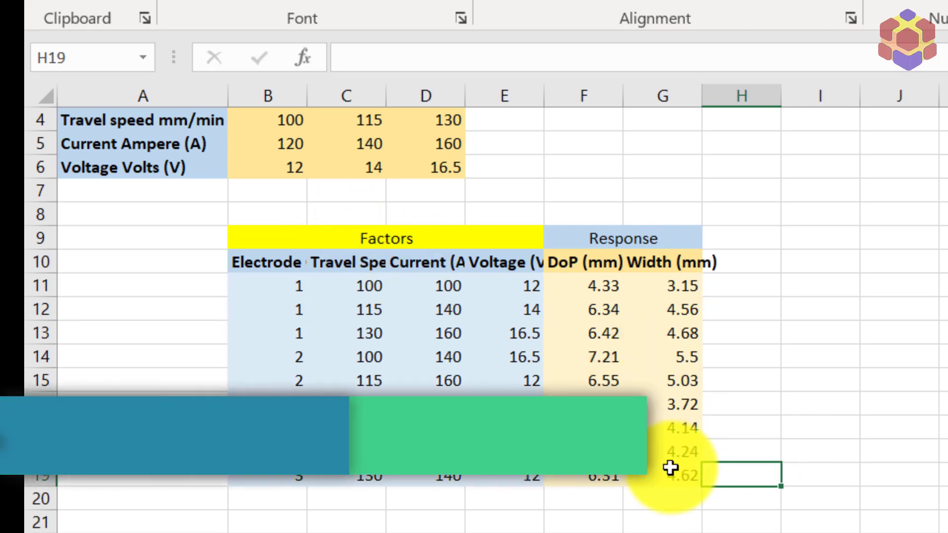
left_click_drag(593, 287, 662, 286)
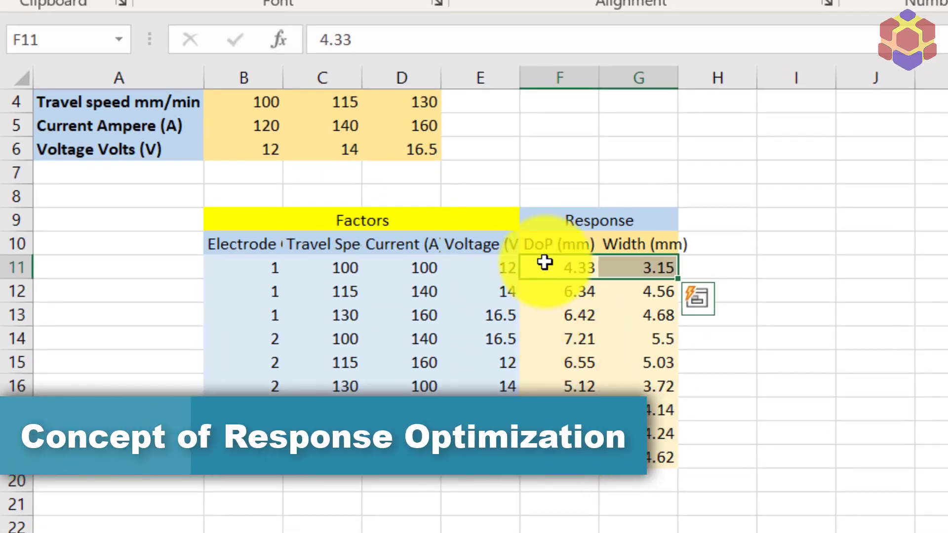
left_click(546, 247)
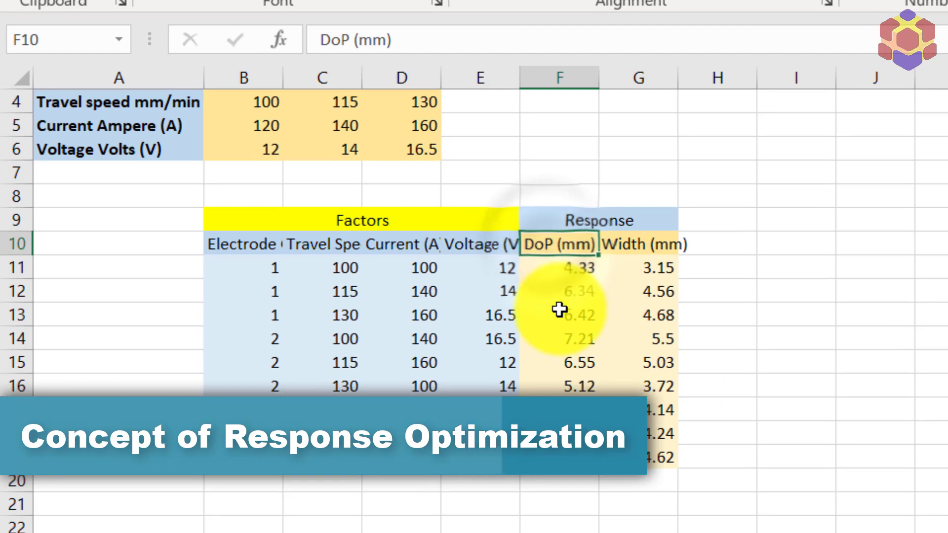